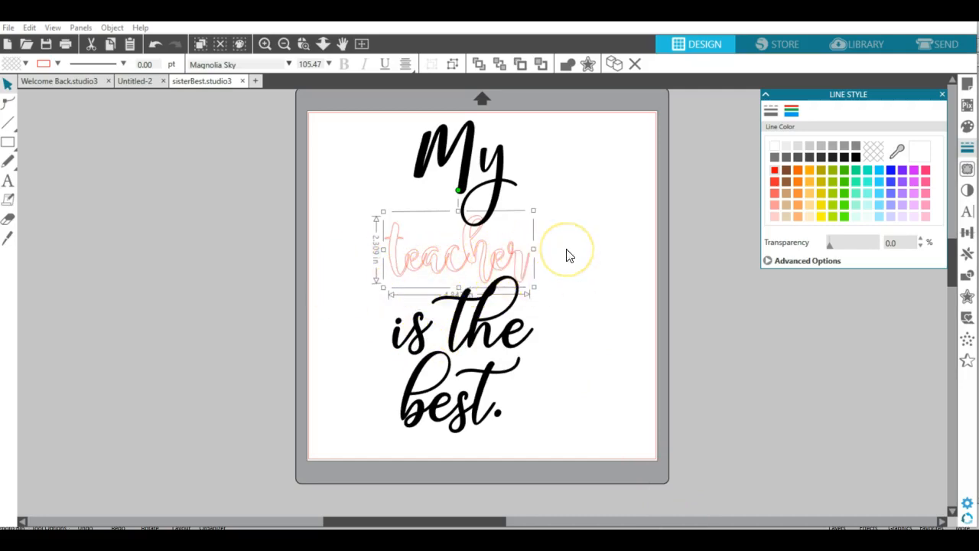
- Try several pattern fills on the "teacher" text
left_click(966, 131)
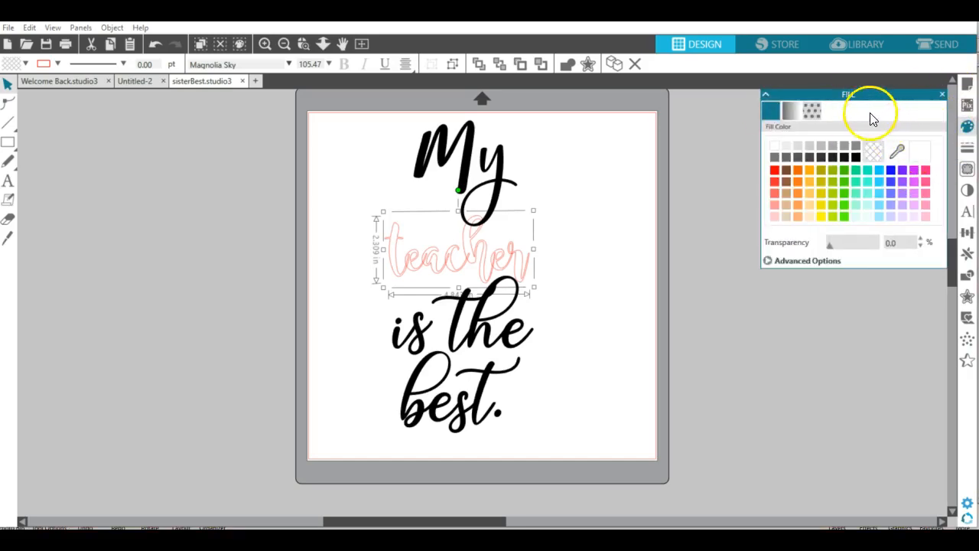
left_click(812, 111)
left_click_drag(941, 167, 933, 224)
left_click(813, 173)
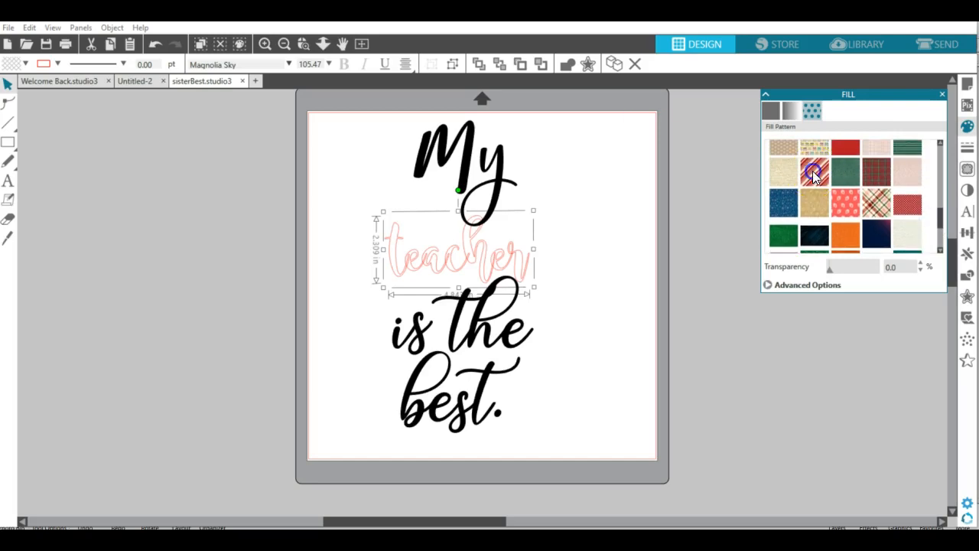
left_click(884, 204)
left_click(818, 221)
left_click(904, 235)
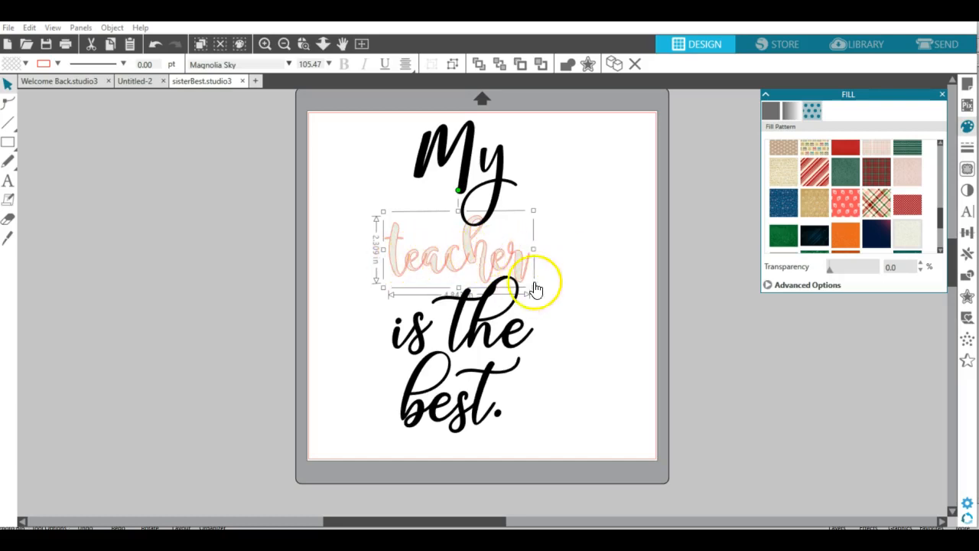
- Weld the "teacher" text and bring it to the front
right_click(451, 265)
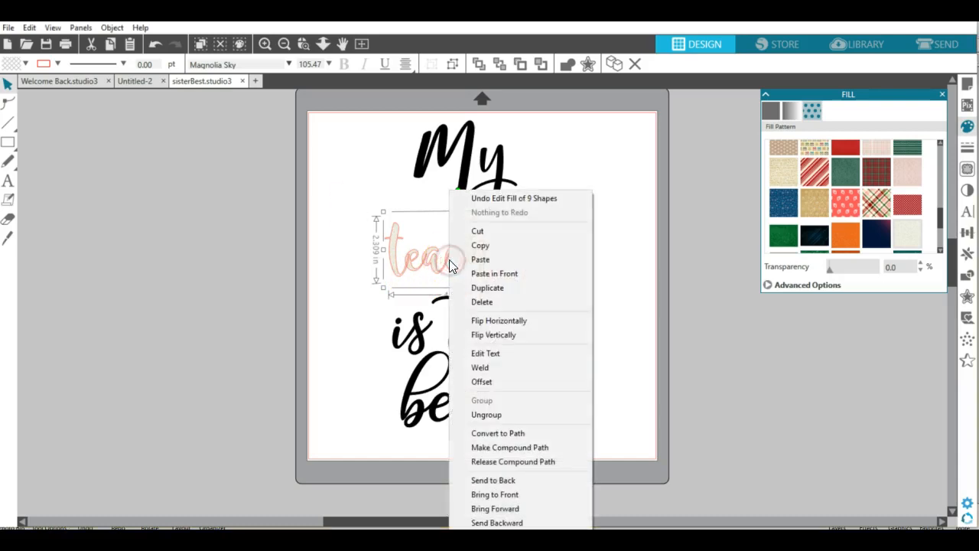
left_click(495, 368)
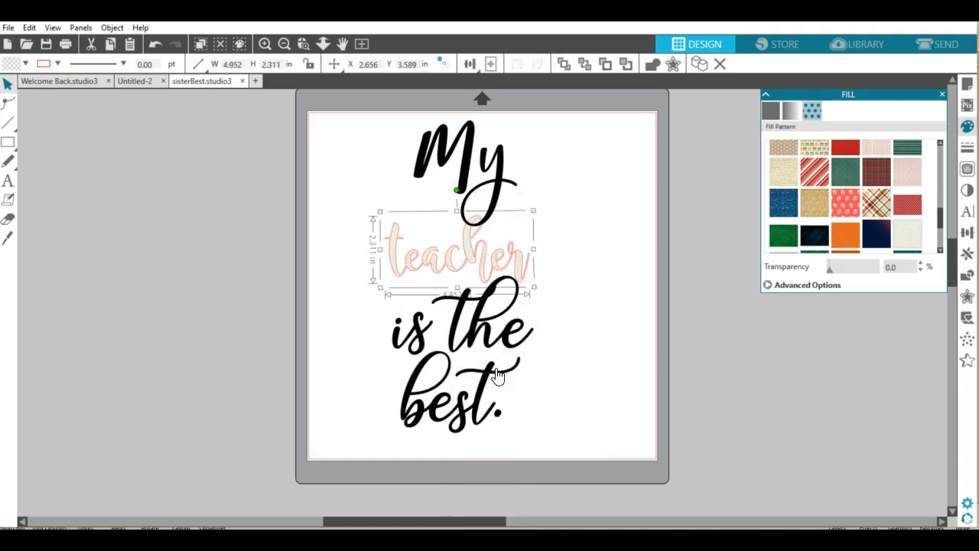
right_click(524, 268)
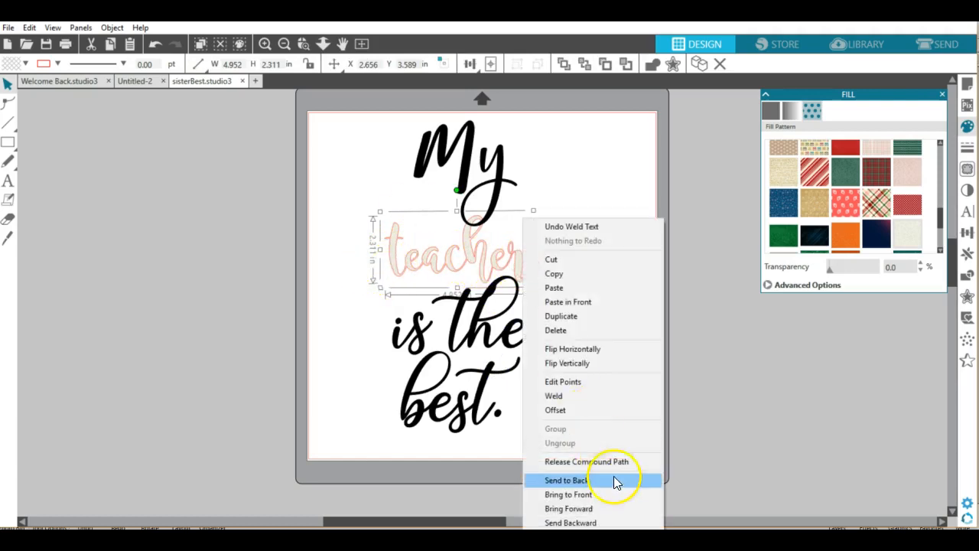
left_click(602, 494)
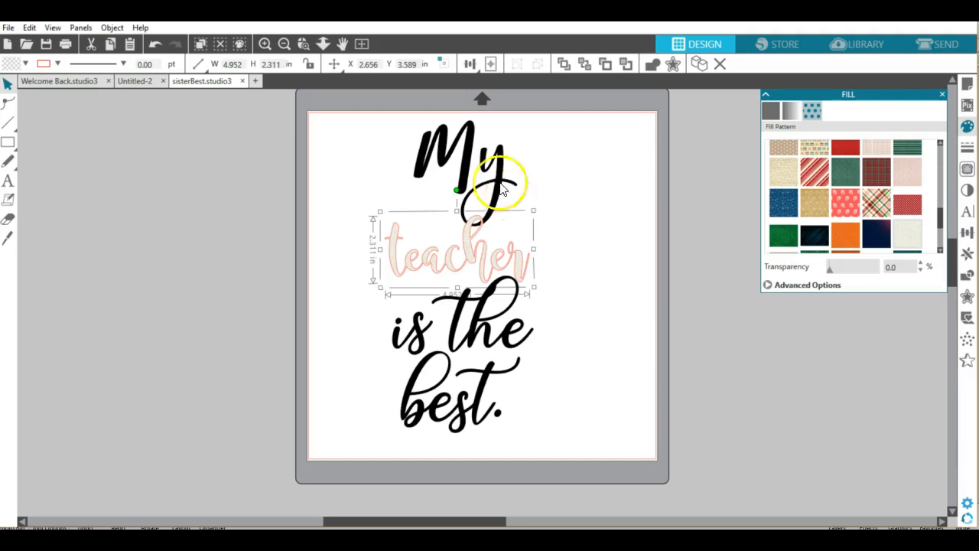
- Switch to File Explorer and add the silver-glitter-seamless image to the cloud library's Patterns folder
left_click(859, 43)
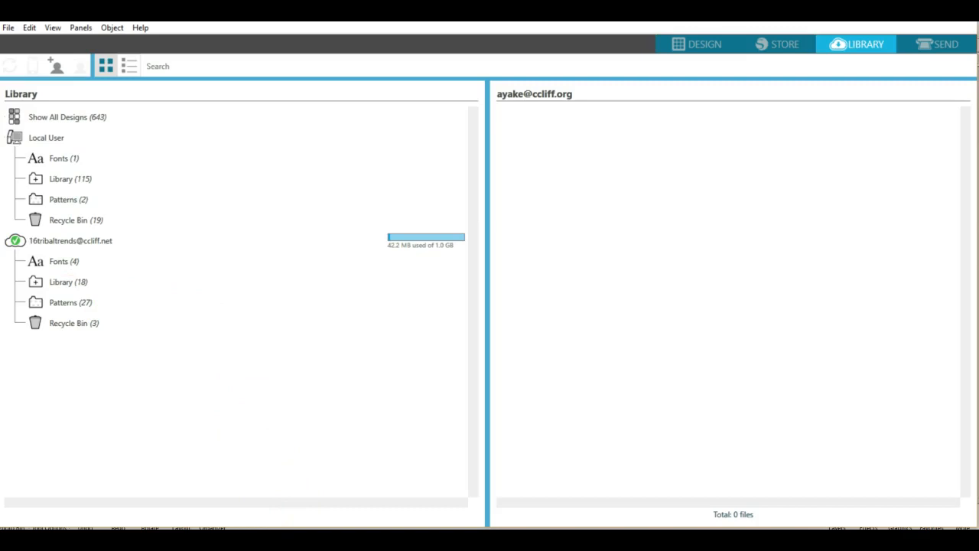
left_click(291, 539)
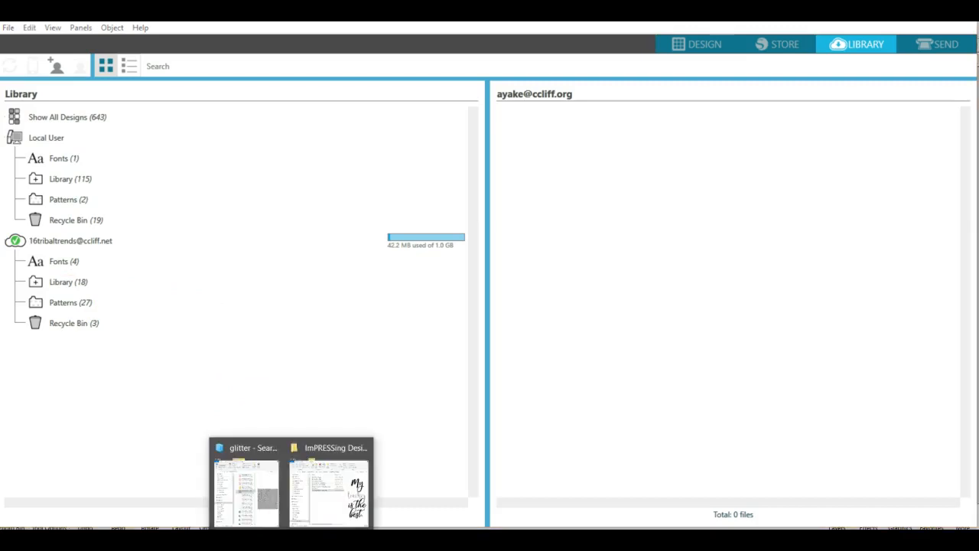
left_click(247, 446)
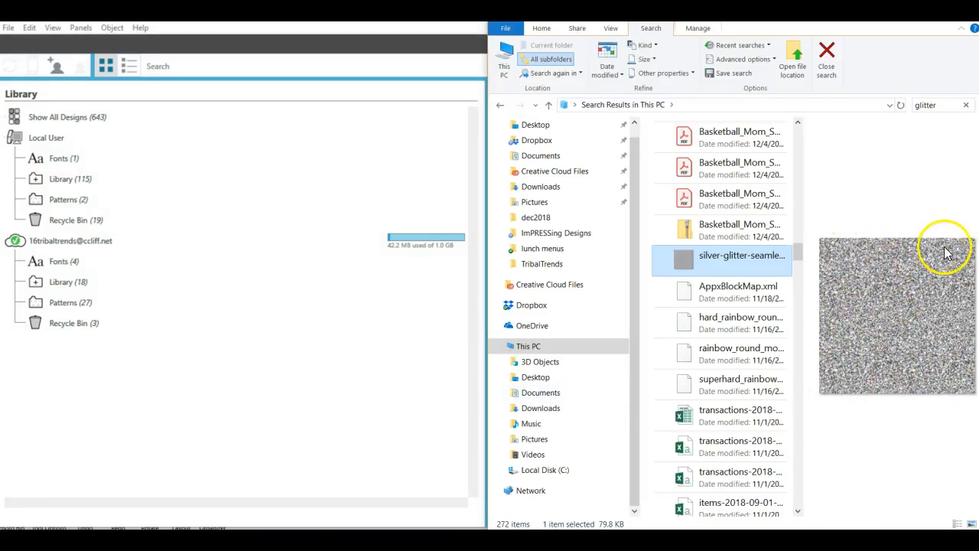
left_click_drag(646, 272, 74, 305)
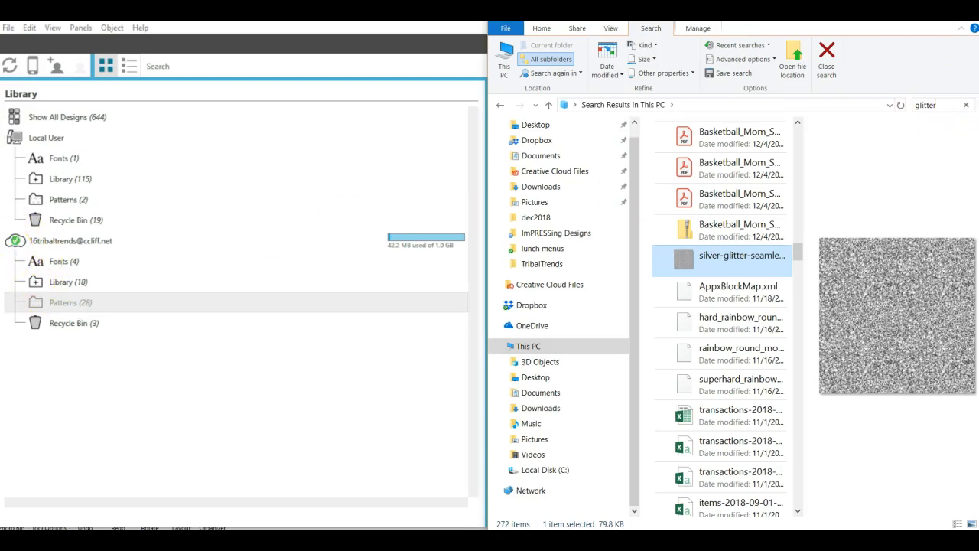
left_click(934, 32)
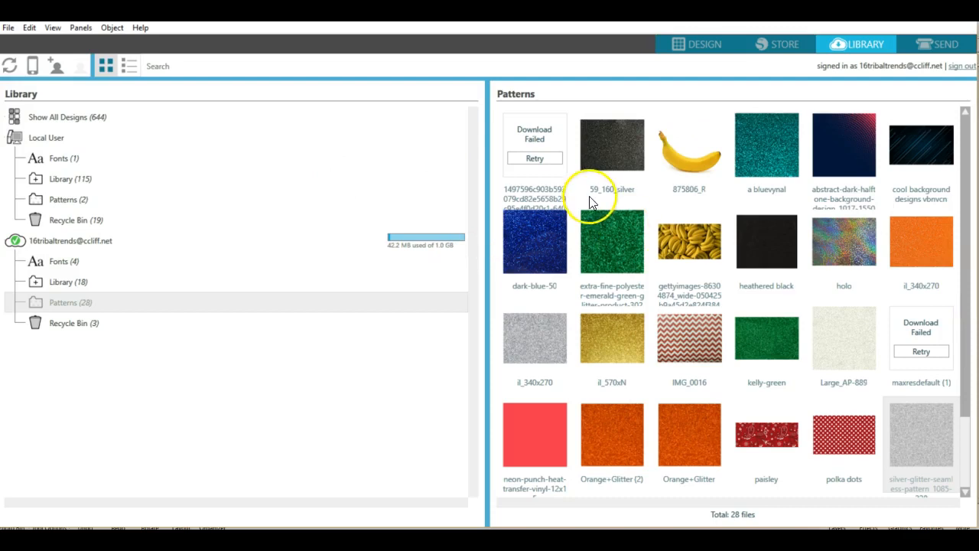
- Fill the "teacher" text with the new silver glitter pattern
left_click(710, 46)
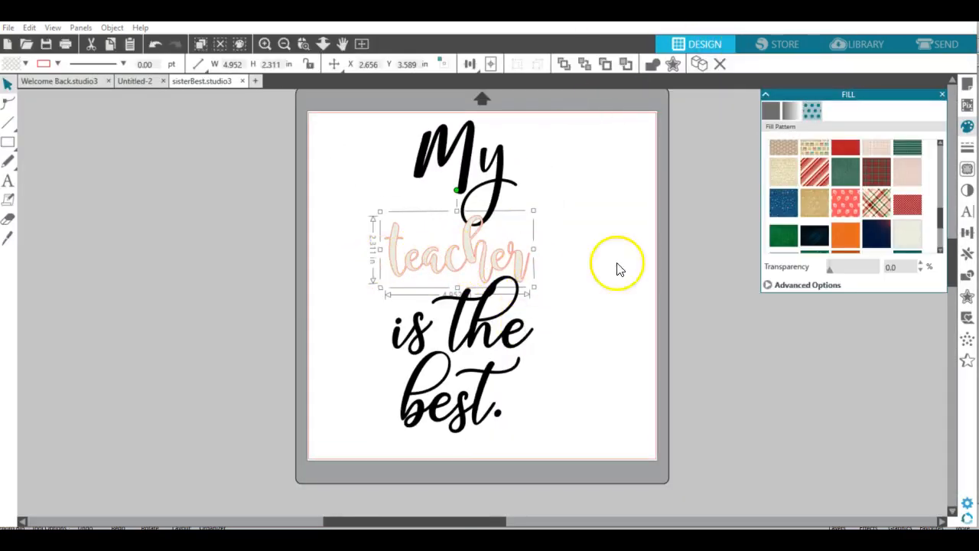
left_click_drag(941, 207, 940, 236)
left_click(912, 209)
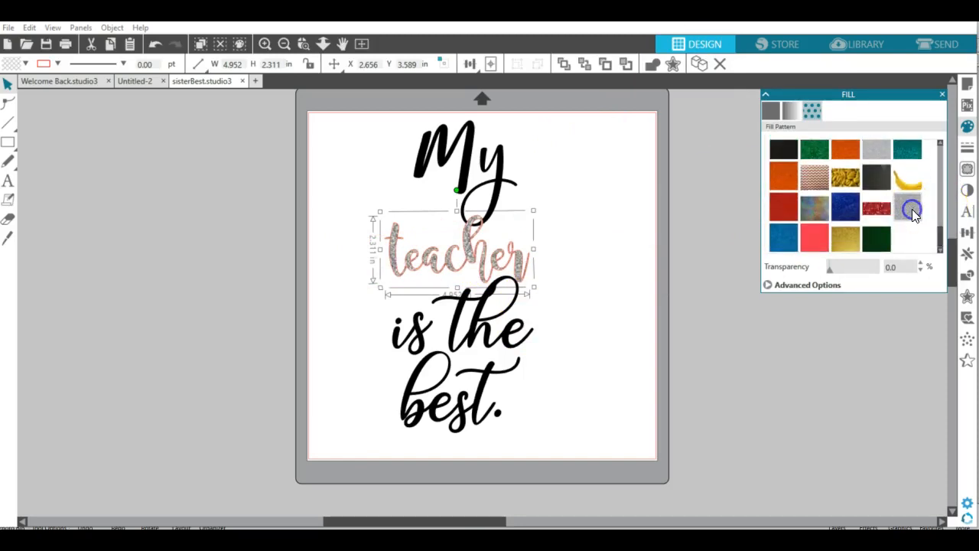
left_click(876, 152)
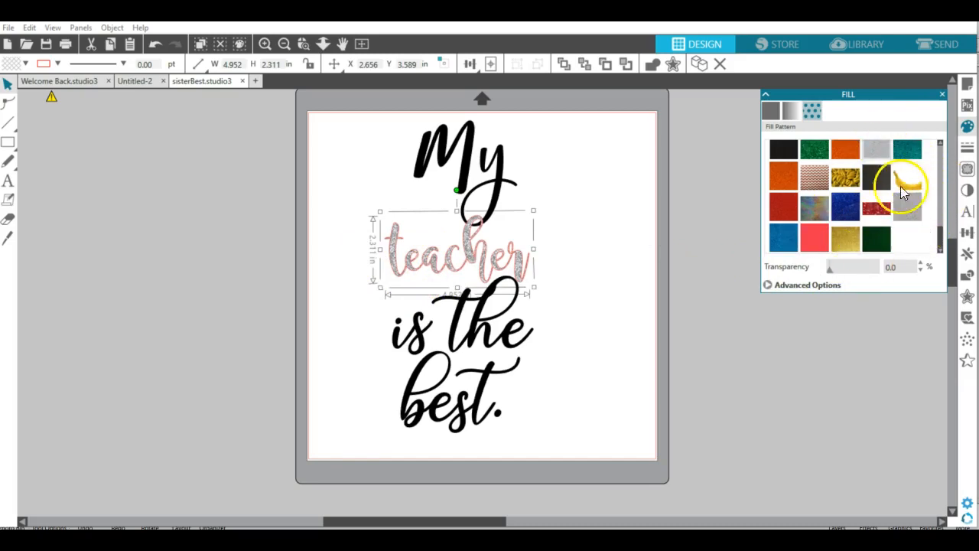
left_click(877, 153)
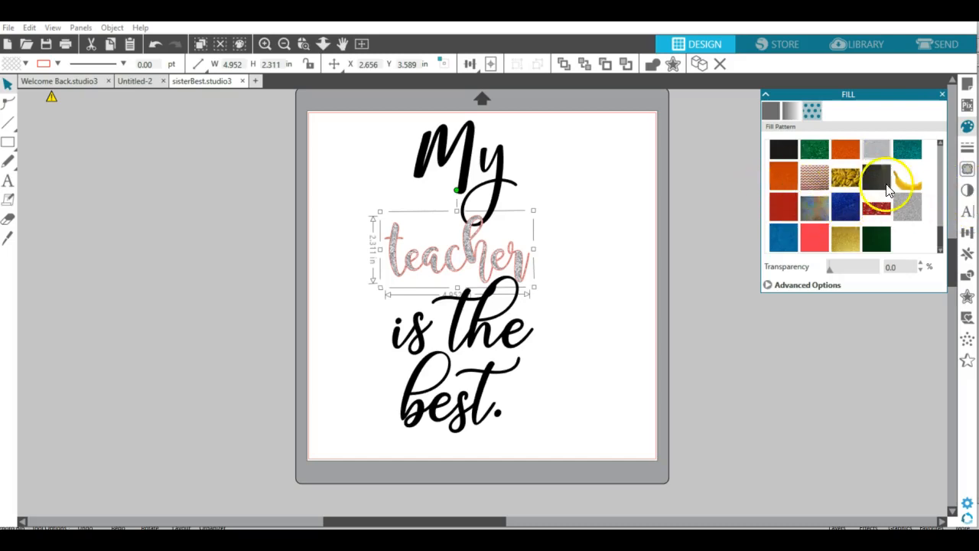
- Set the "teacher" text's line color to none to remove its outline
left_click(968, 126)
left_click(968, 146)
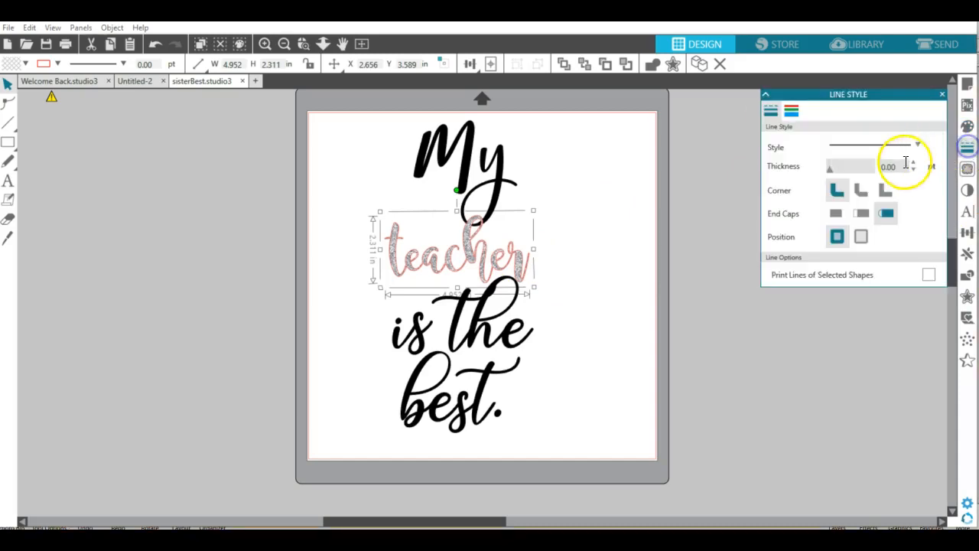
left_click(792, 113)
left_click(876, 149)
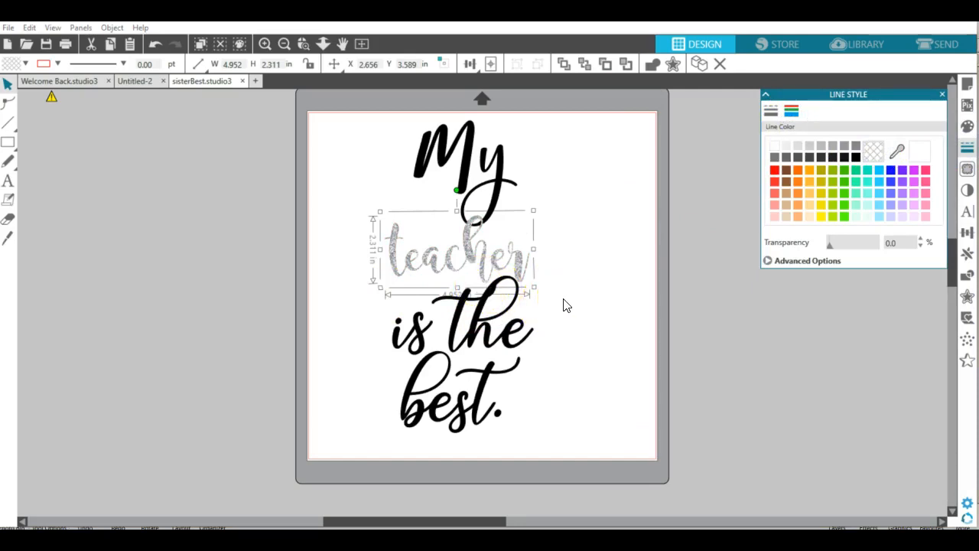
mouse_move(742, 536)
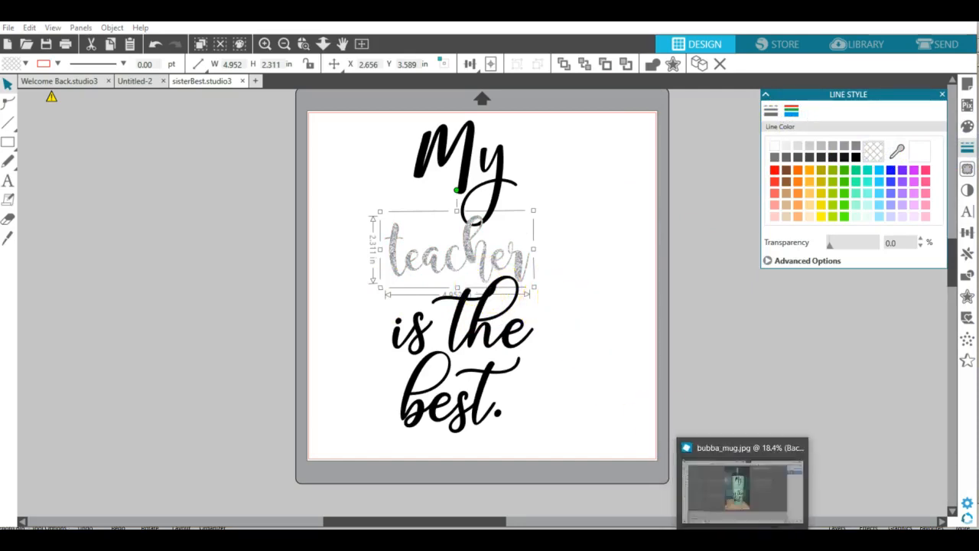
left_click(750, 490)
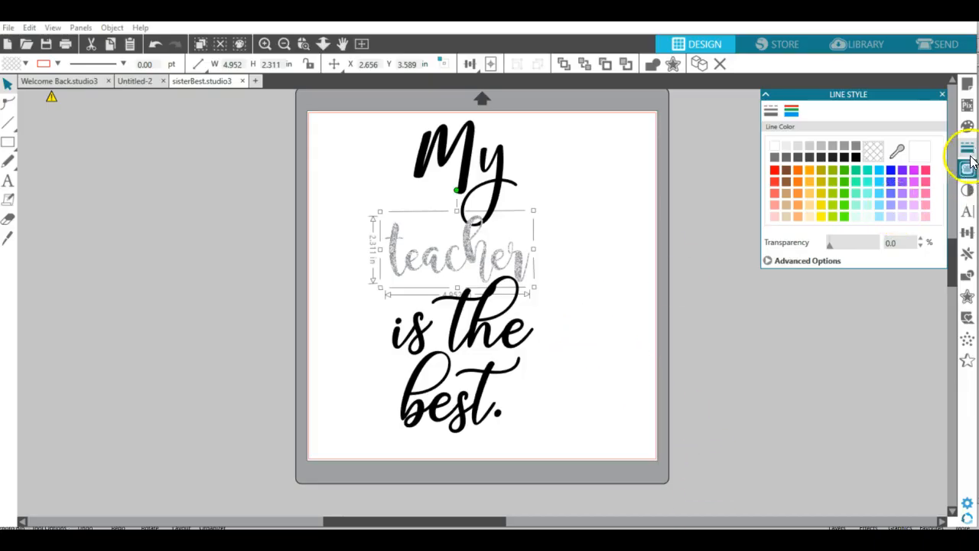
- Fill the "teacher" text with a light blue glitter pattern and deselect it
left_click(968, 128)
left_click(818, 117)
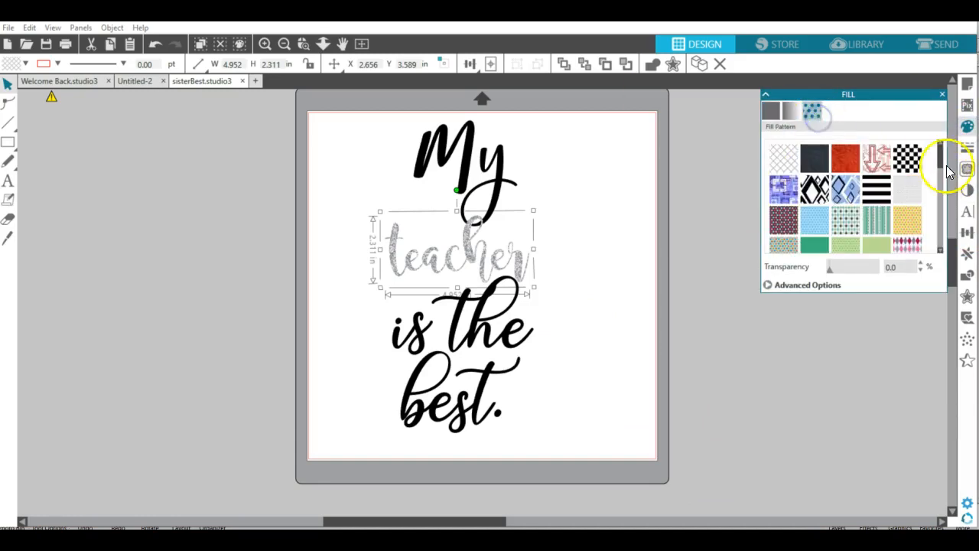
left_click_drag(940, 153, 936, 257)
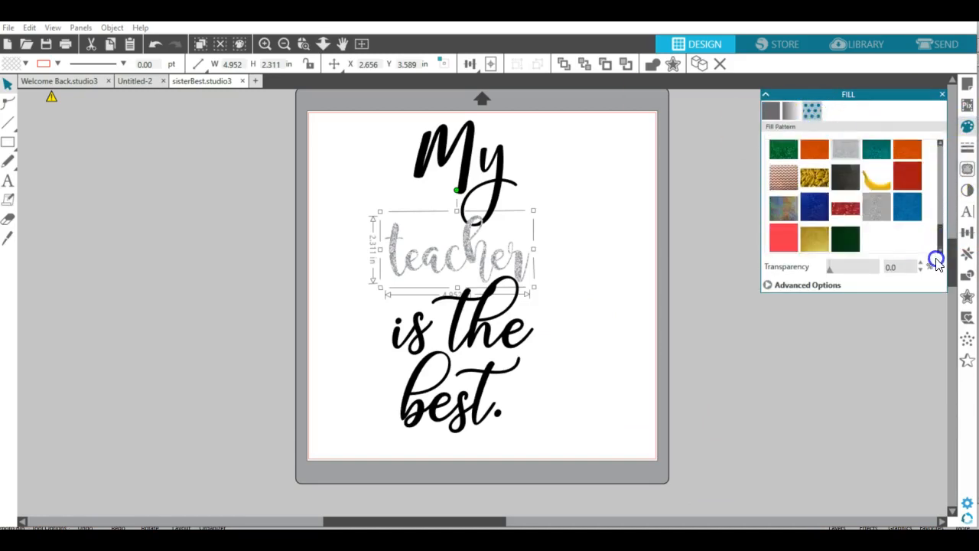
left_click(911, 219)
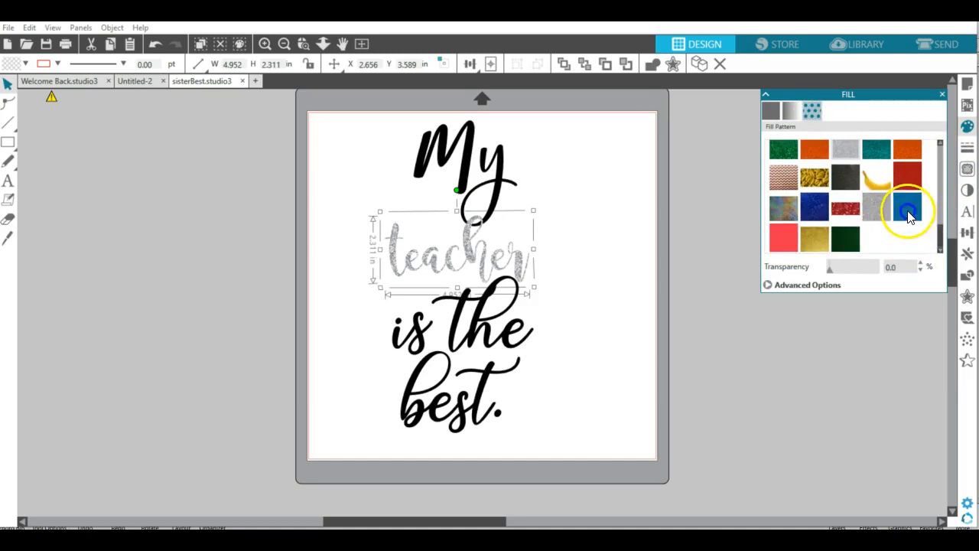
left_click(812, 212)
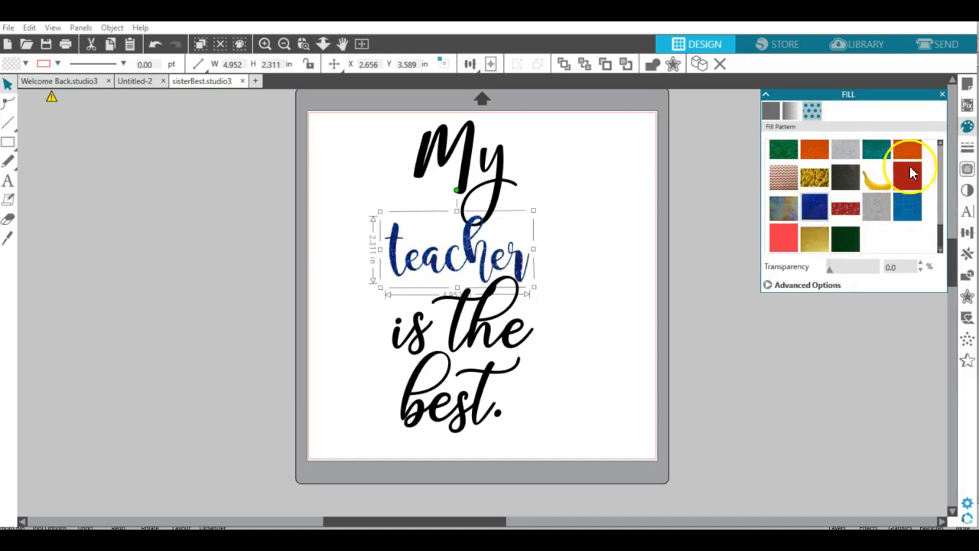
left_click(917, 207)
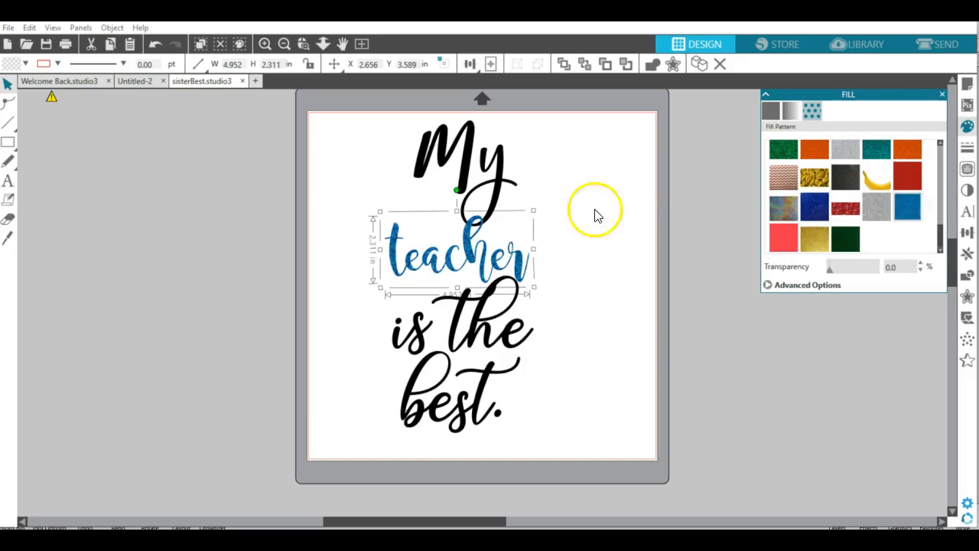
left_click(622, 329)
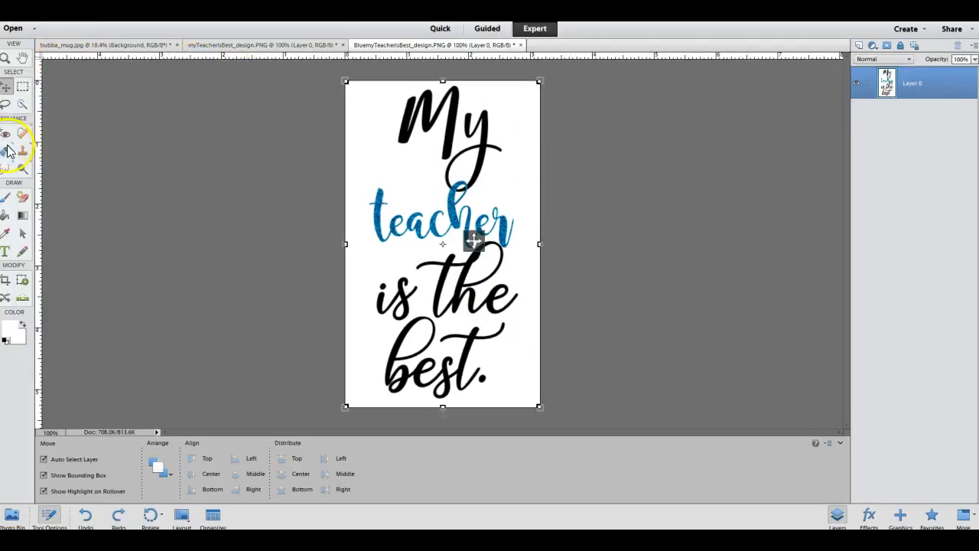
- Erase the white background and the enclosed letter loops of the blue design with the Magic Eraser
left_click(22, 197)
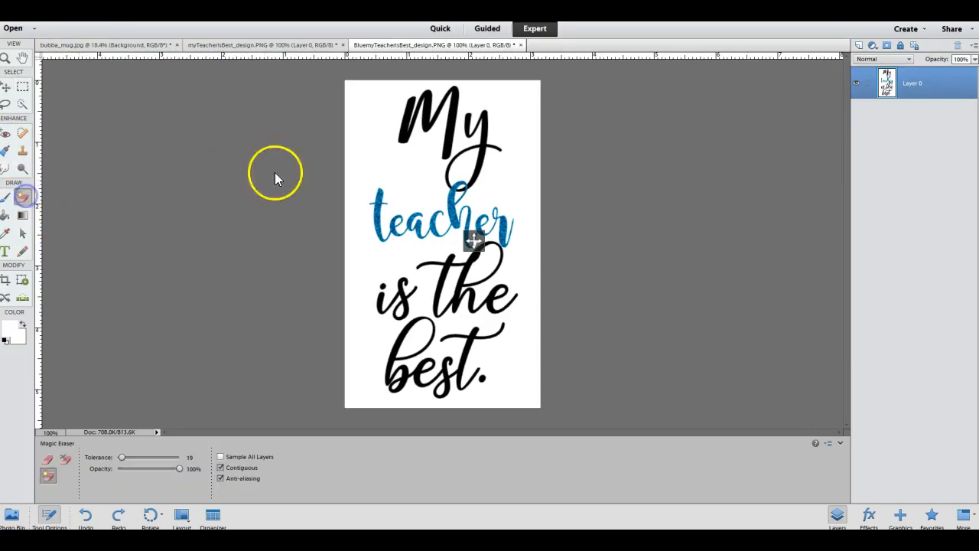
left_click(386, 159)
left_click(459, 168)
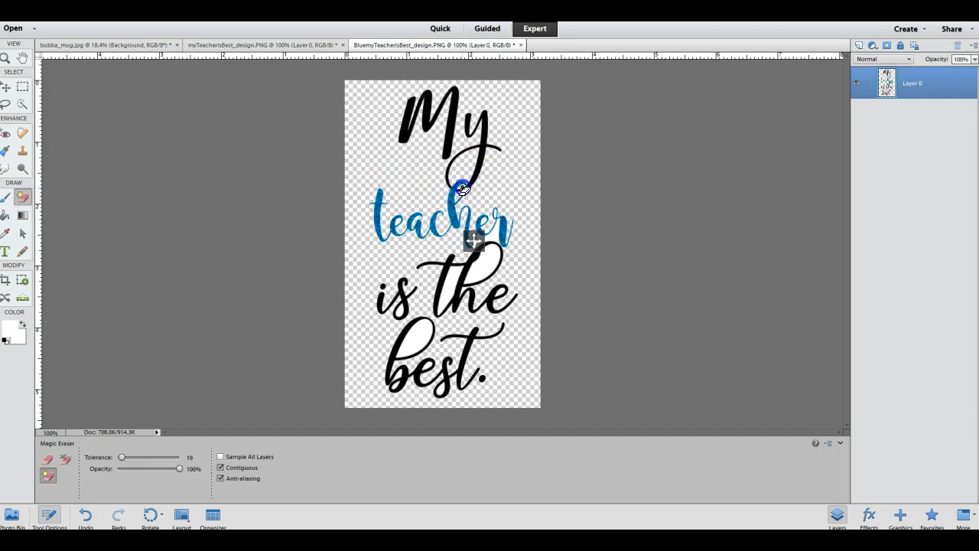
left_click(487, 269)
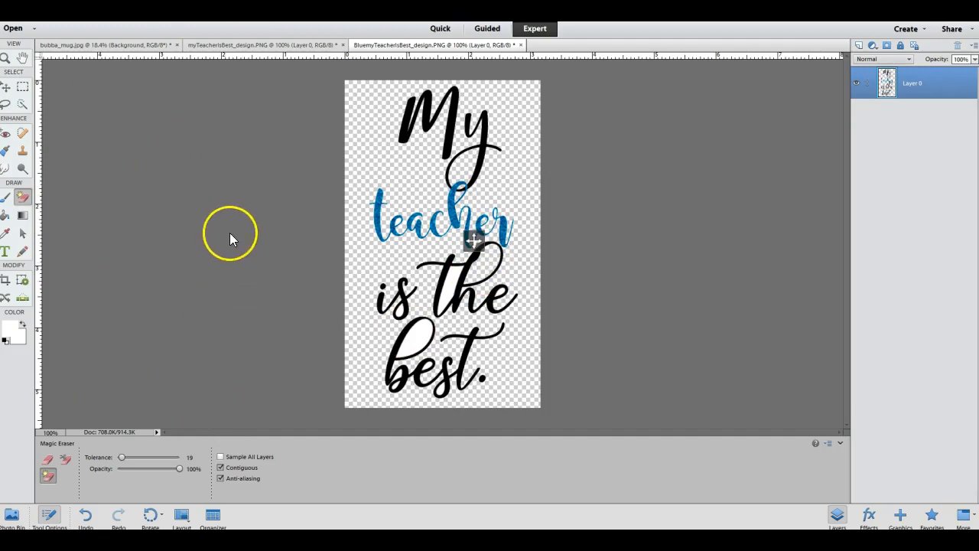
- Open the bubba_mug photo and hide its existing myTeachersBest design layer
left_click(13, 516)
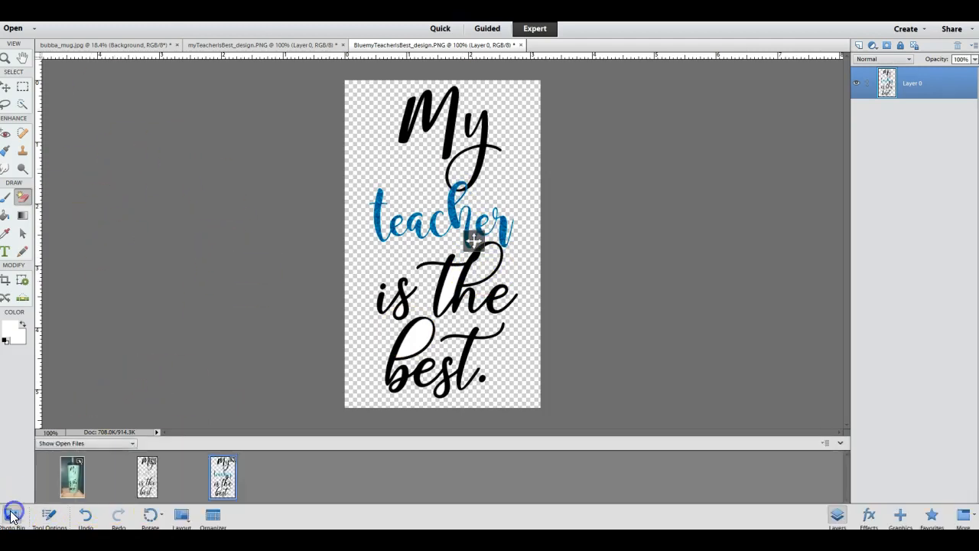
left_click(78, 483)
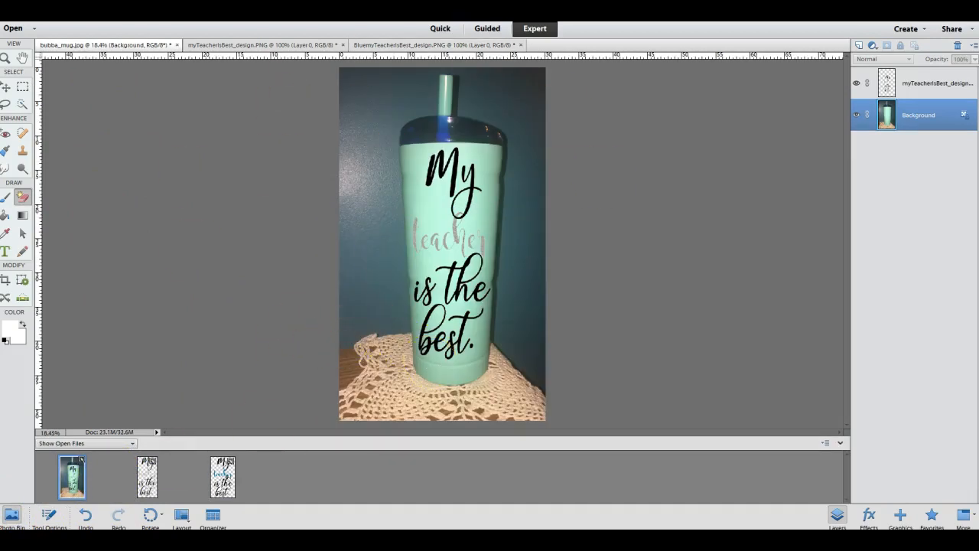
left_click(856, 83)
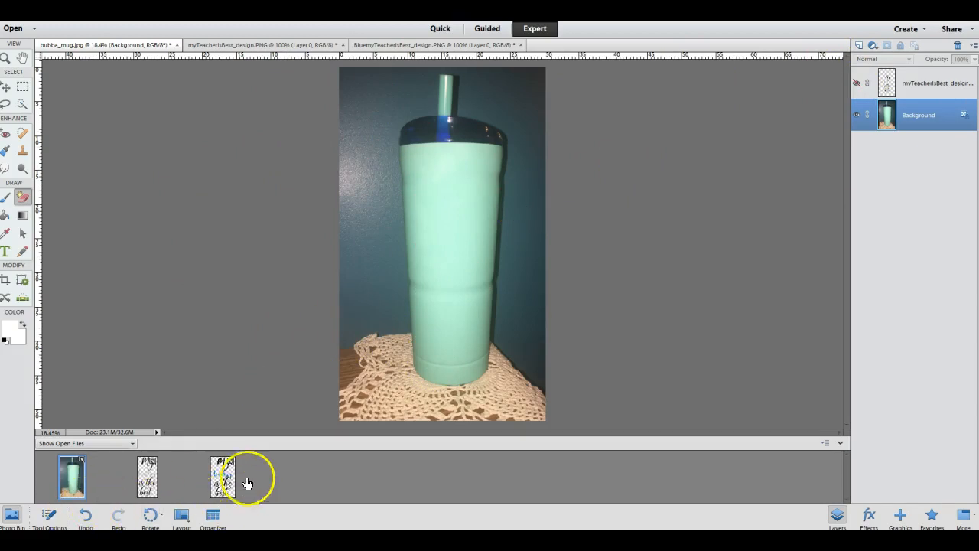
- Add the blue glitter design to the bubba_mug photo as a new layer
left_click_drag(223, 482, 460, 212)
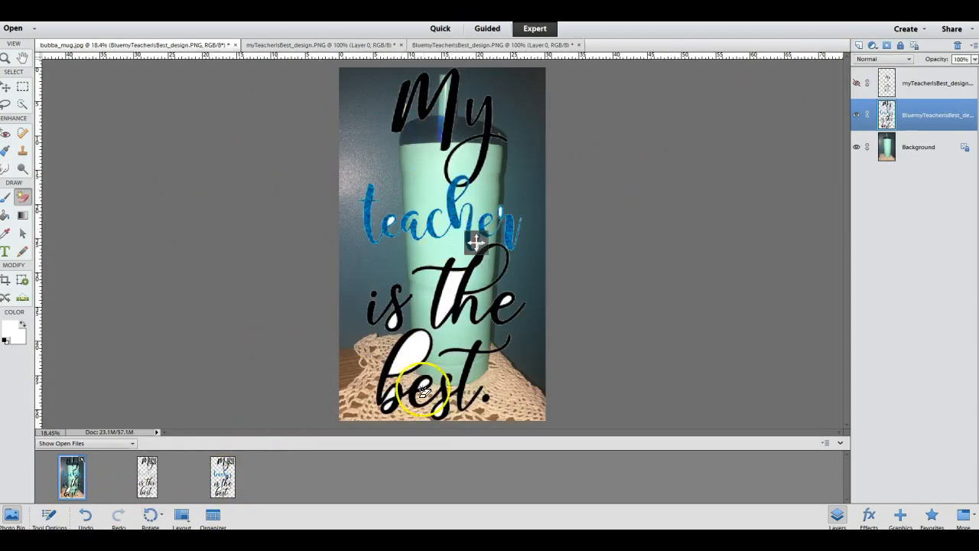
left_click(7, 86)
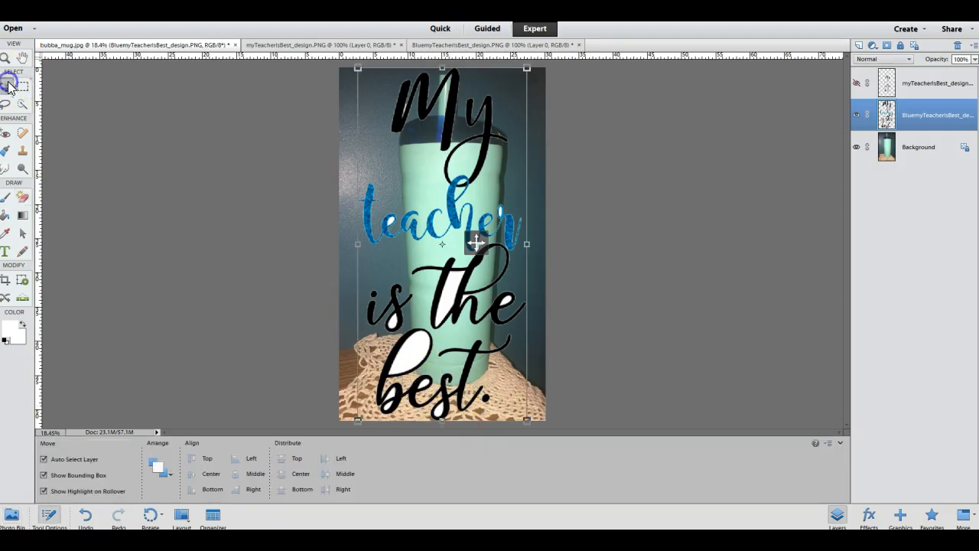
- Scale the blue design to about 53% width and 55% height, position it on the tumbler, and apply the transformation
left_click_drag(535, 423, 446, 291)
left_click_drag(422, 216, 457, 291)
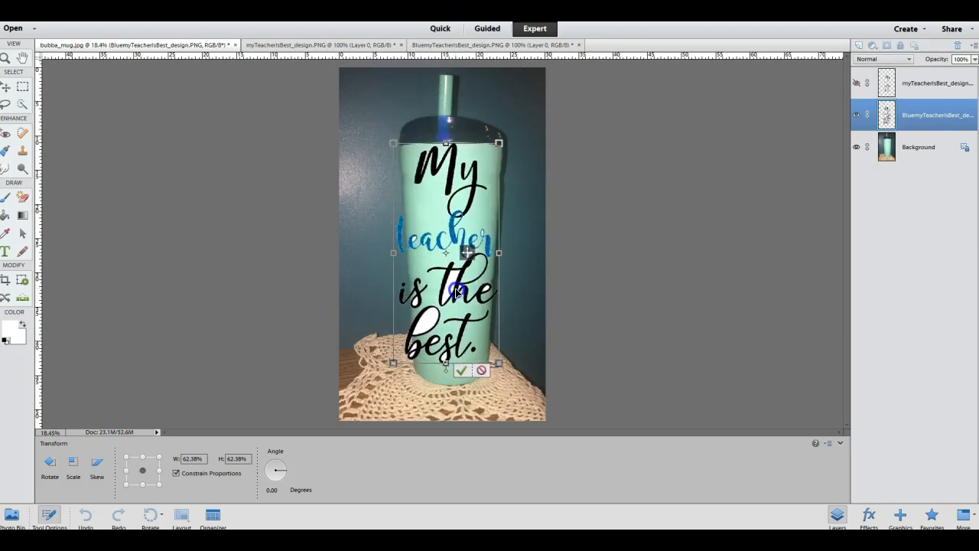
left_click_drag(498, 362, 476, 344)
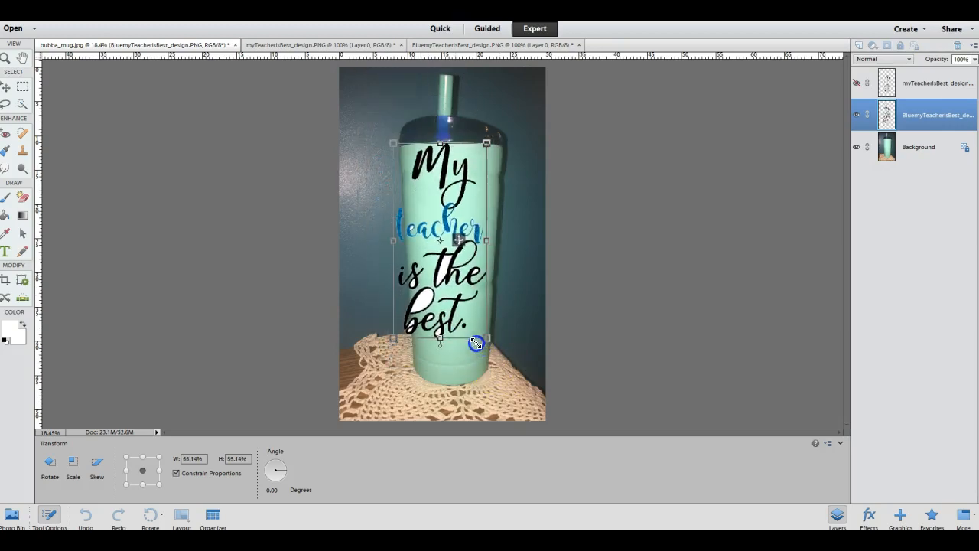
left_click_drag(441, 283, 453, 298)
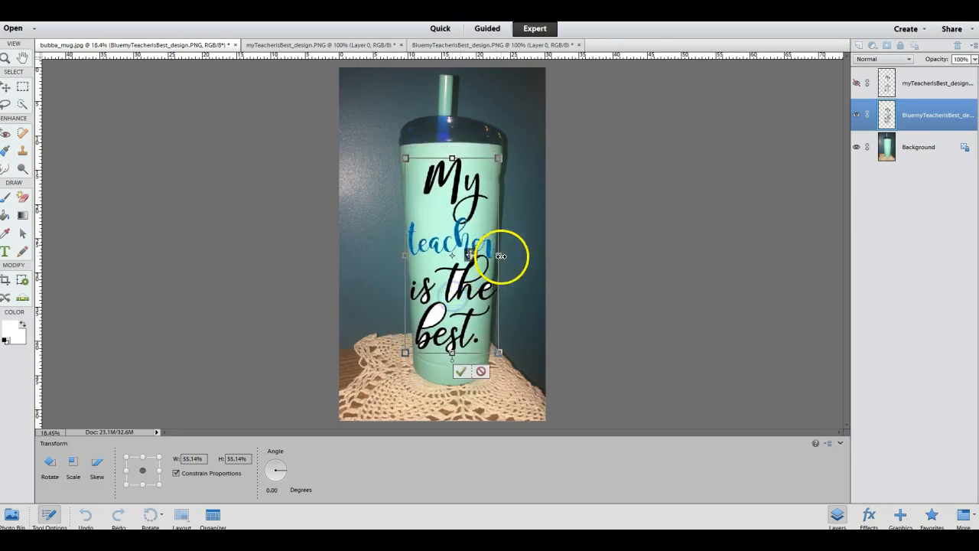
left_click_drag(499, 256, 445, 240)
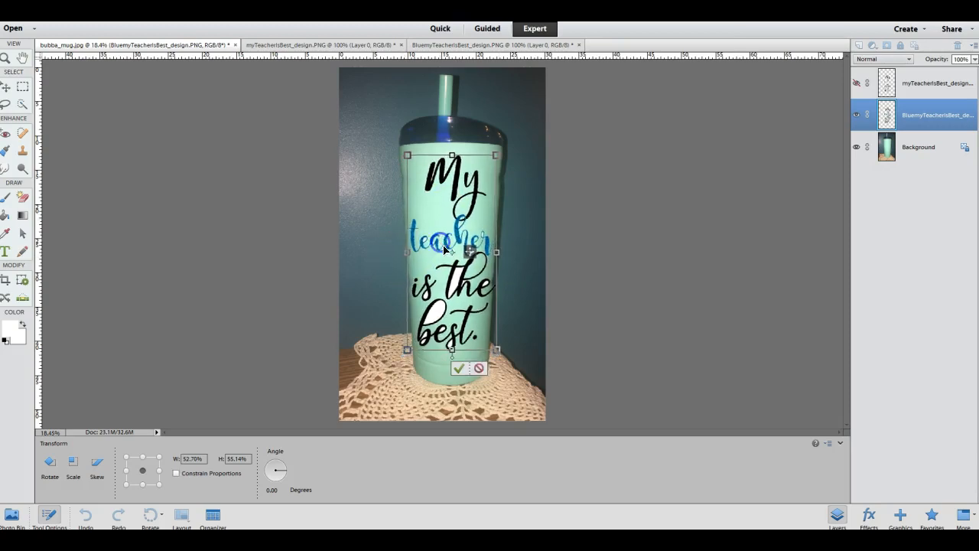
left_click(23, 197)
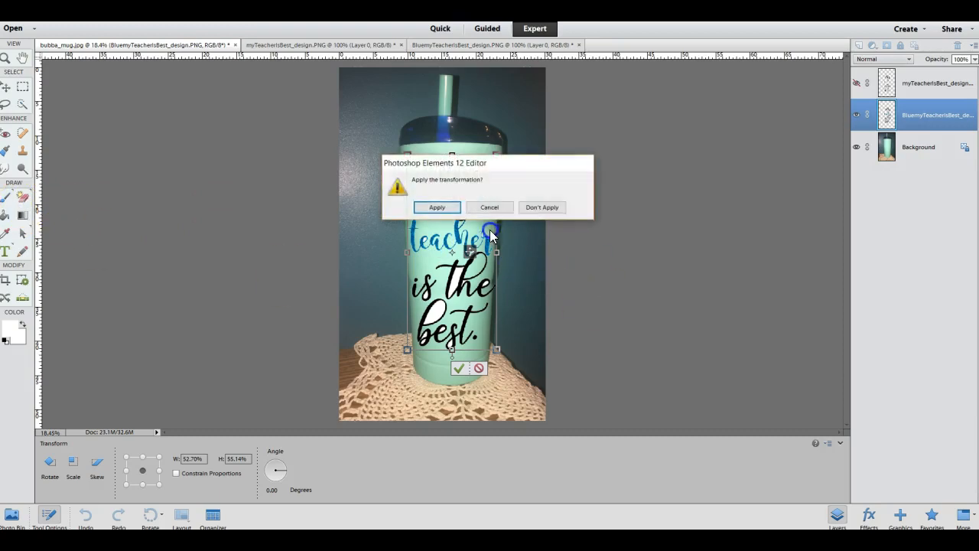
left_click(446, 210)
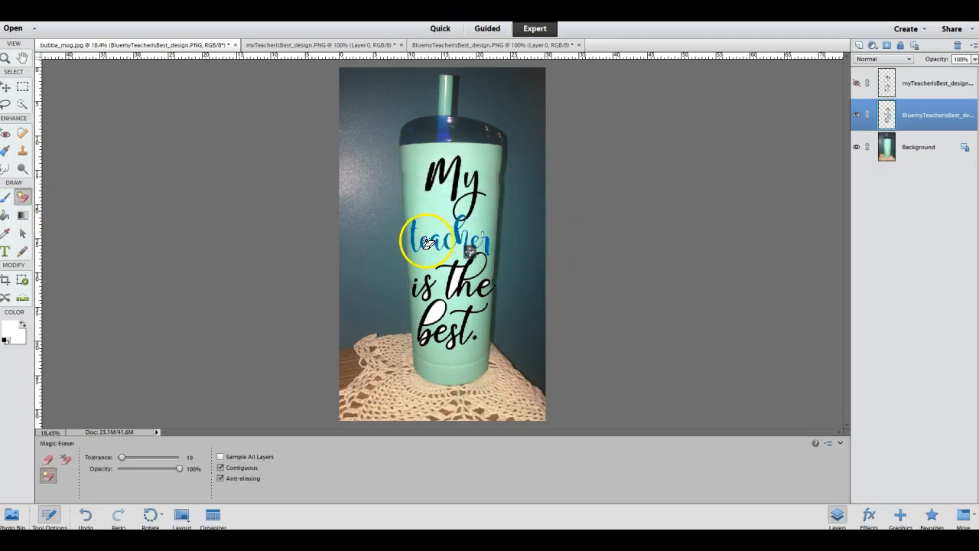
- Erase the remaining white fills inside the design's letters with the Magic Eraser, undoing the final erase
left_click(459, 277)
left_click(420, 296)
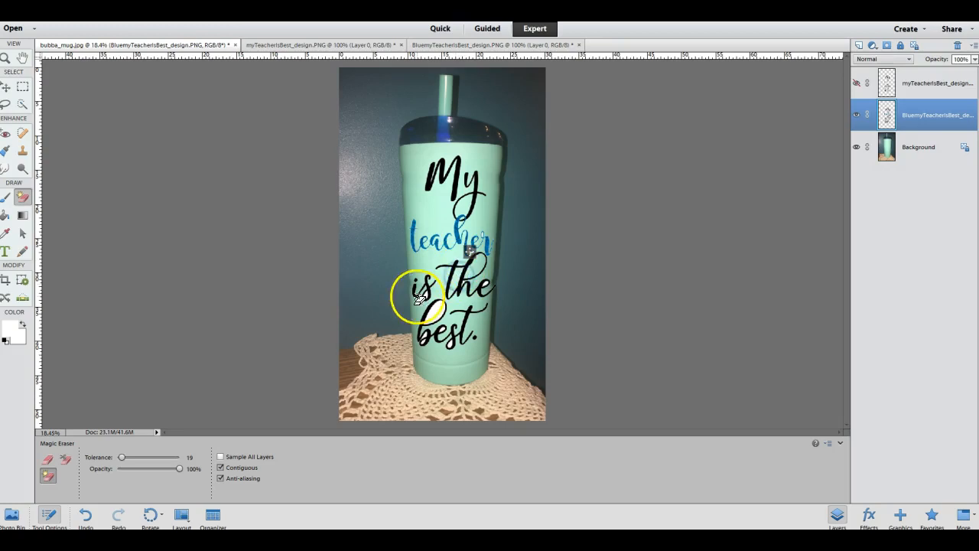
left_click(424, 344)
left_click(488, 287)
left_click(484, 238)
left_click(55, 514)
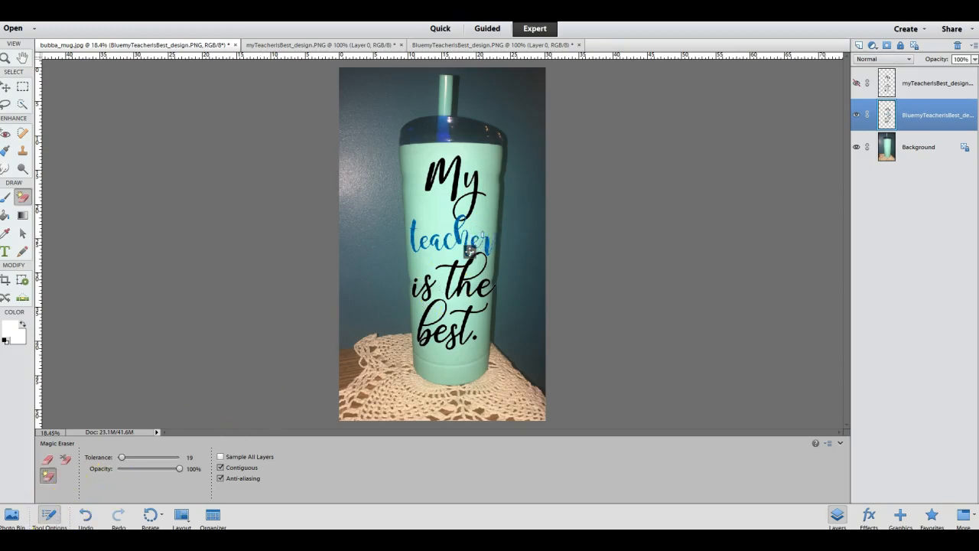